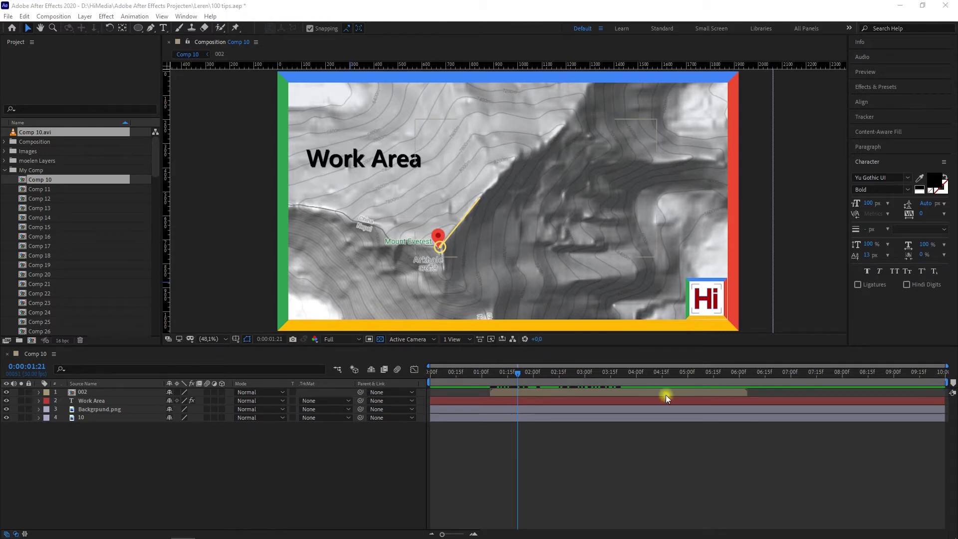
Step: Drag Comp 10's work area handles to about 02:00f and 05:00f
{"action": "left_click", "coordinate": [344, 457]}
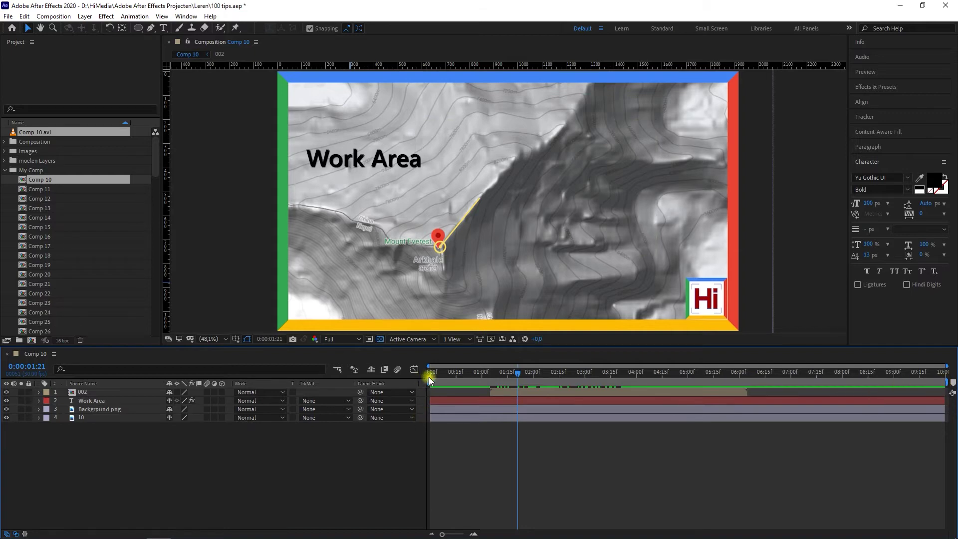
{"action": "mouse_move", "coordinate": [430, 382]}
{"action": "left_mouse_down"}
{"action": "mouse_move", "coordinate": [493, 383]}
{"action": "mouse_move", "coordinate": [430, 383]}
{"action": "left_mouse_up"}
{"action": "mouse_move", "coordinate": [946, 383]}
{"action": "left_mouse_down"}
{"action": "mouse_move", "coordinate": [669, 385]}
{"action": "mouse_move", "coordinate": [690, 386]}
{"action": "left_mouse_up"}
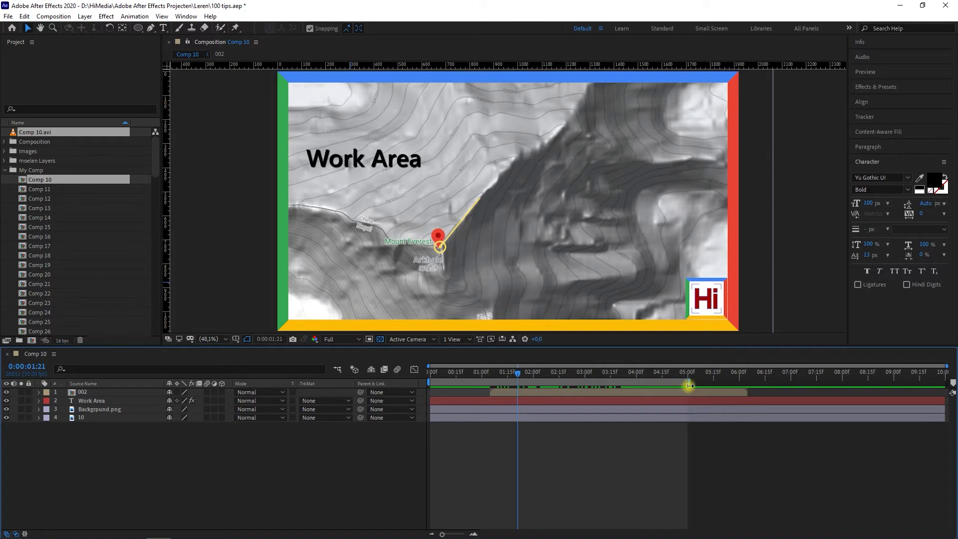
{"action": "mouse_move", "coordinate": [433, 383]}
{"action": "left_mouse_down"}
{"action": "mouse_move", "coordinate": [463, 383]}
{"action": "mouse_move", "coordinate": [433, 384]}
{"action": "left_mouse_up"}
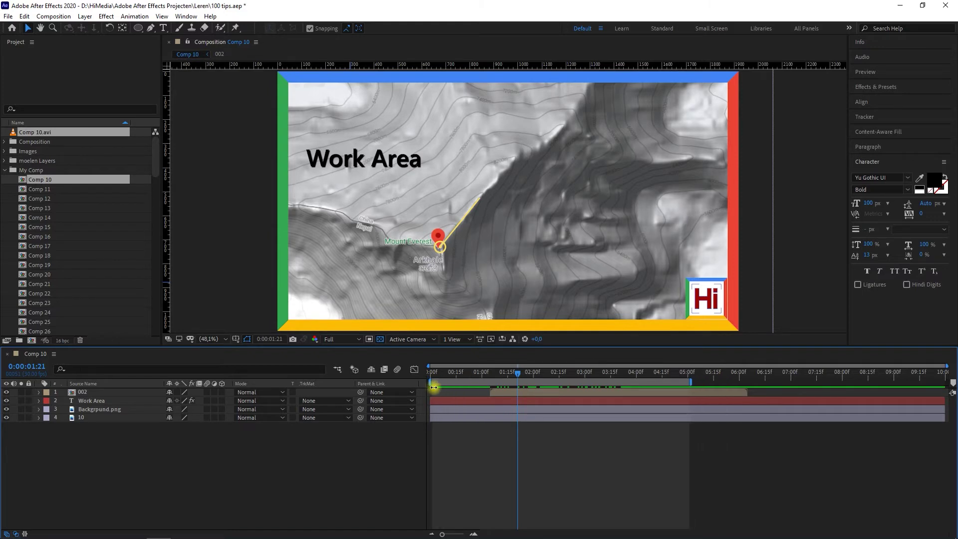
{"action": "left_click_drag", "start_coordinate": [430, 383], "coordinate": [533, 385]}
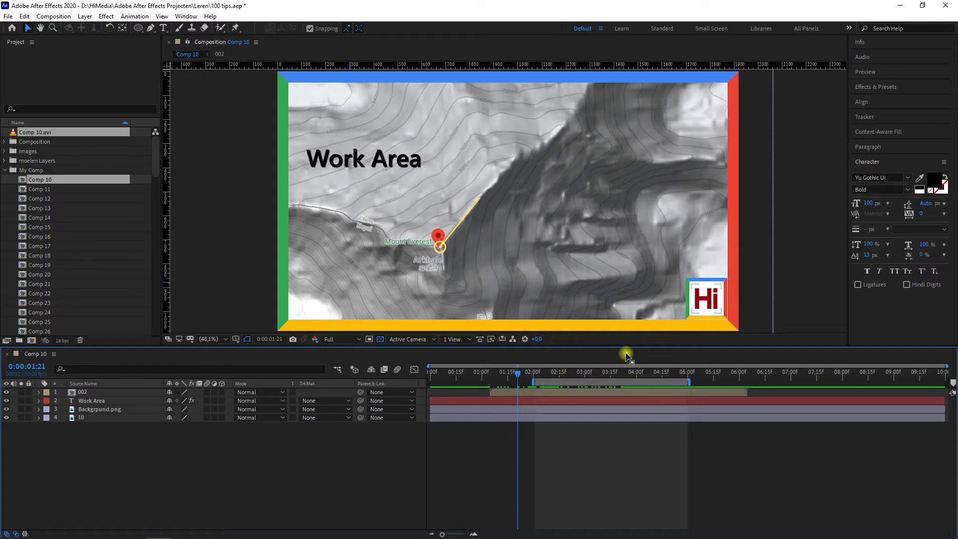
Step: Scrub through the HiMedia callout animation and select the Work Area text layer
{"action": "left_click_drag", "start_coordinate": [522, 373], "coordinate": [601, 382]}
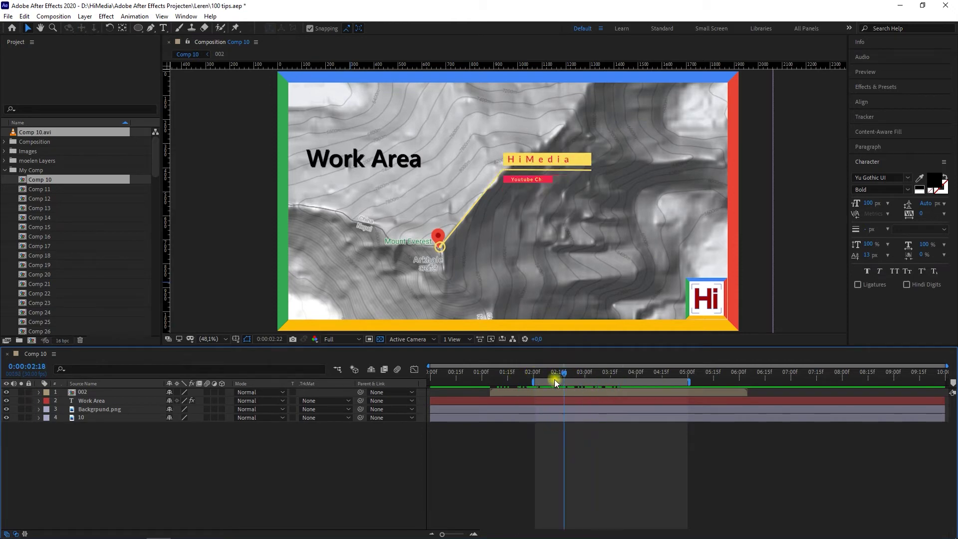
{"action": "mouse_move", "coordinate": [600, 382]}
{"action": "left_mouse_down"}
{"action": "mouse_move", "coordinate": [538, 382]}
{"action": "mouse_move", "coordinate": [689, 382]}
{"action": "left_mouse_up"}
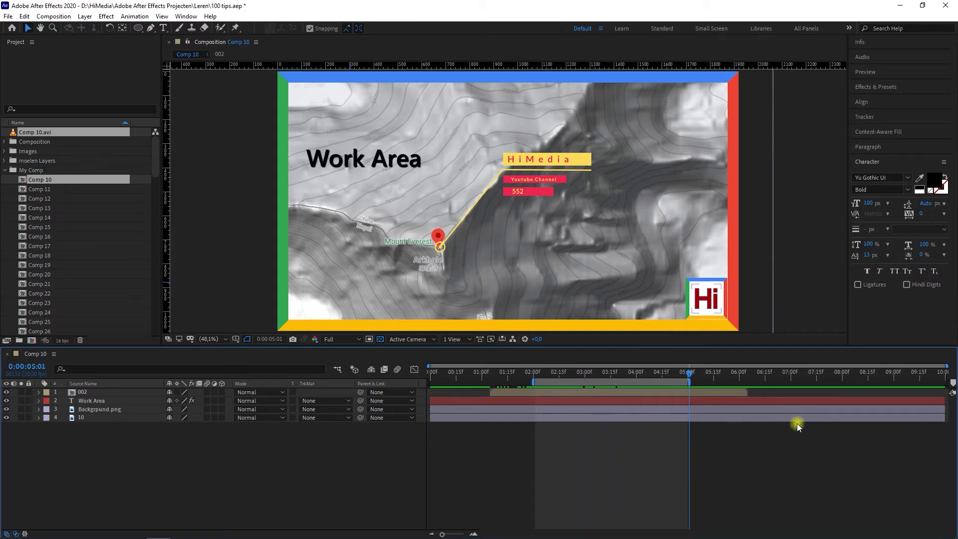
{"action": "left_click", "coordinate": [654, 399]}
Step: Lift the 02:00f–05:00f work area out of the layers, scrub the resulting gap, then undo
{"action": "right_click", "coordinate": [653, 382]}
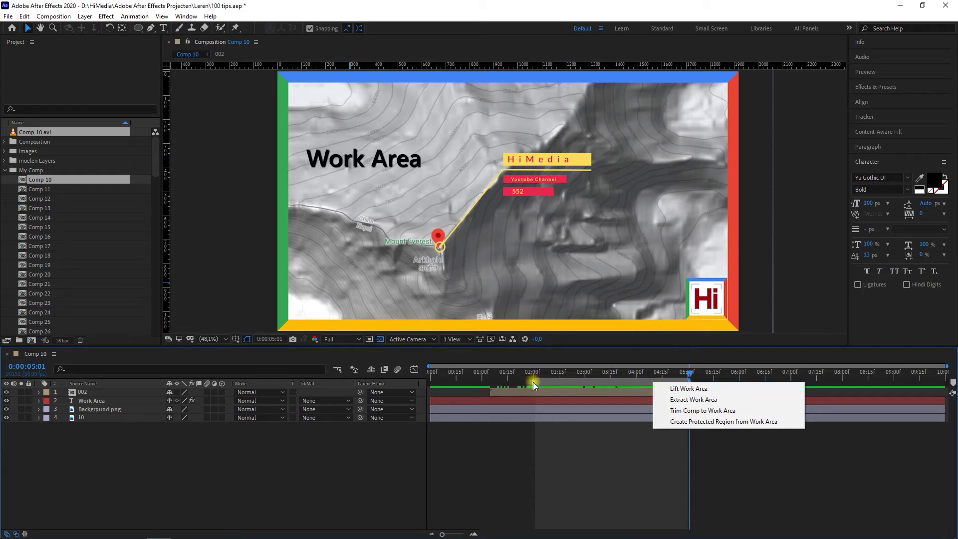
{"action": "left_click", "coordinate": [693, 389]}
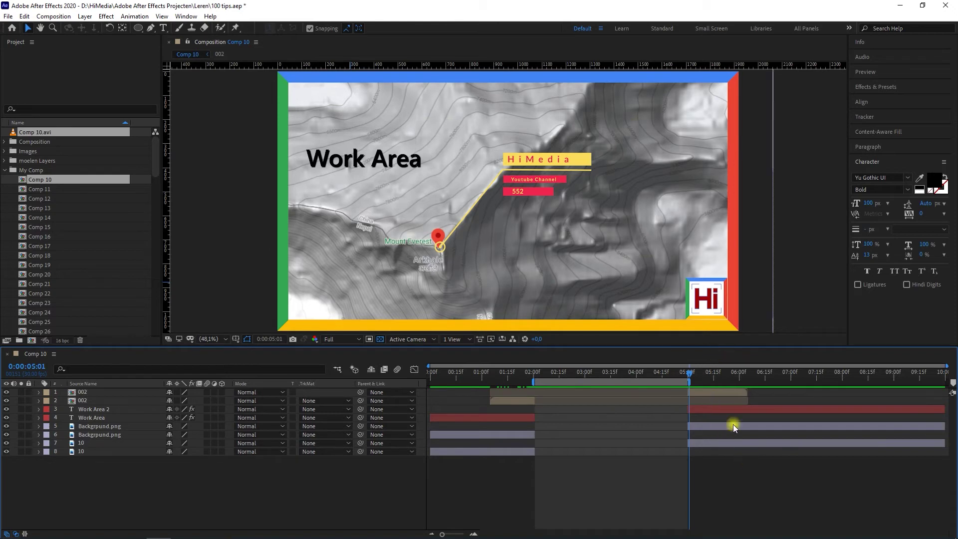
{"action": "mouse_move", "coordinate": [690, 375]}
{"action": "left_mouse_down"}
{"action": "mouse_move", "coordinate": [667, 382]}
{"action": "mouse_move", "coordinate": [701, 382]}
{"action": "left_mouse_up"}
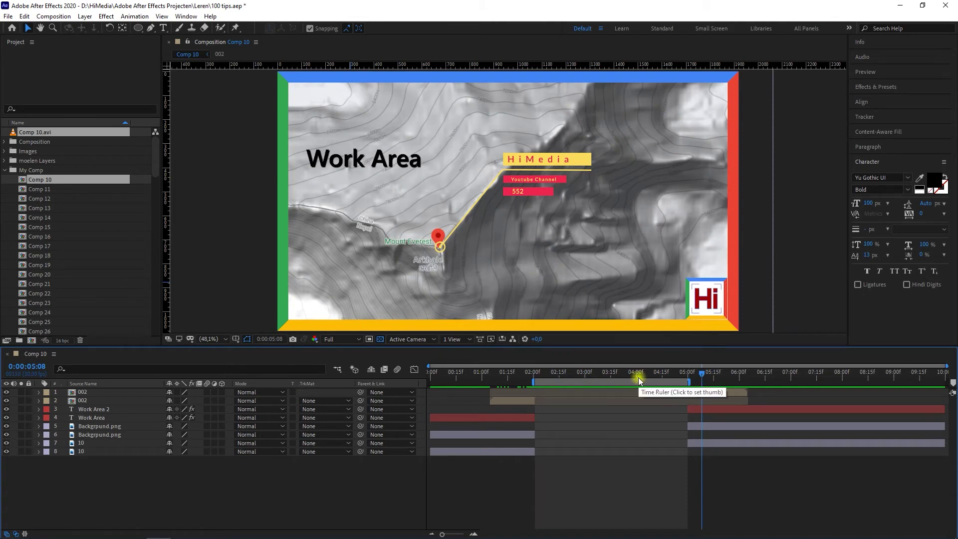
{"action": "key", "text": "ctrl+z"}
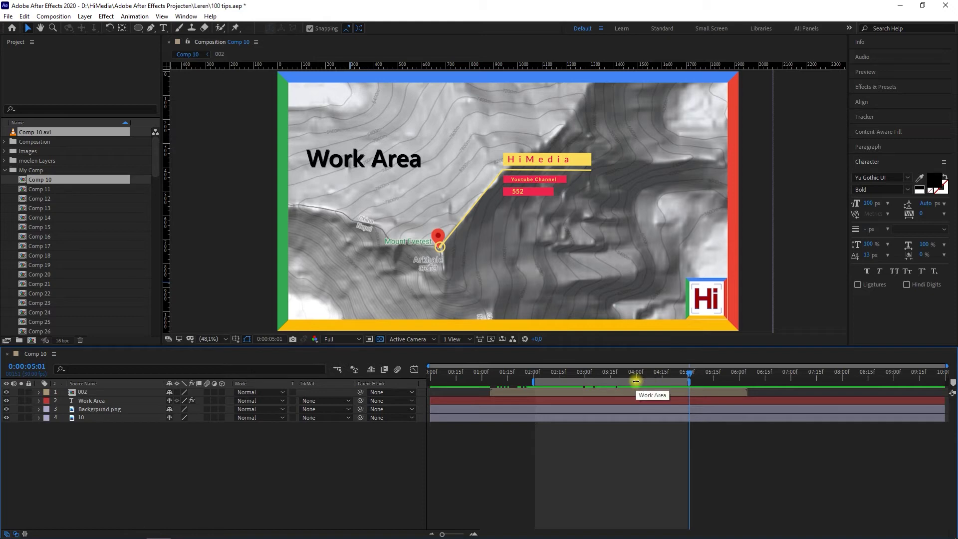
Step: Bring up the work-area context menu again and dismiss it without applying anything
{"action": "right_click", "coordinate": [637, 382]}
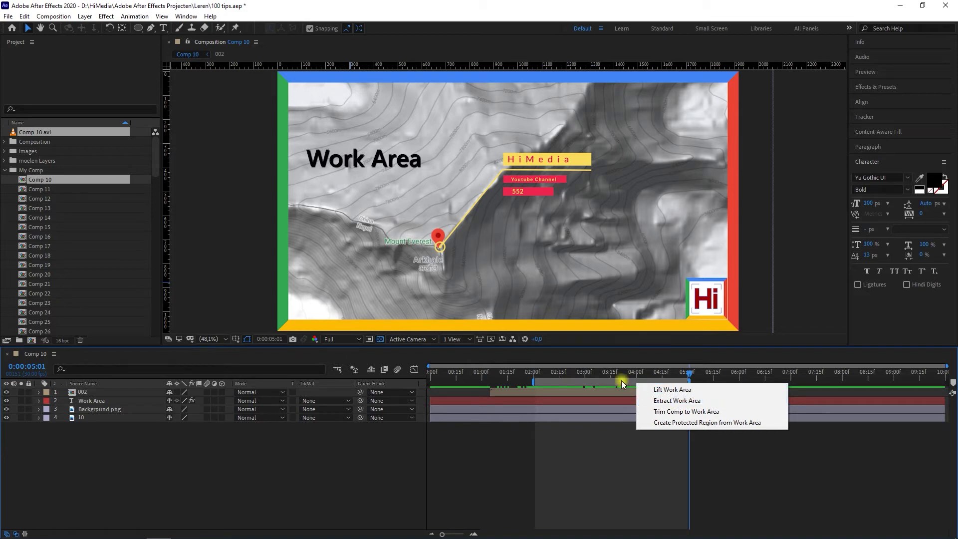
{"action": "left_click", "coordinate": [688, 380]}
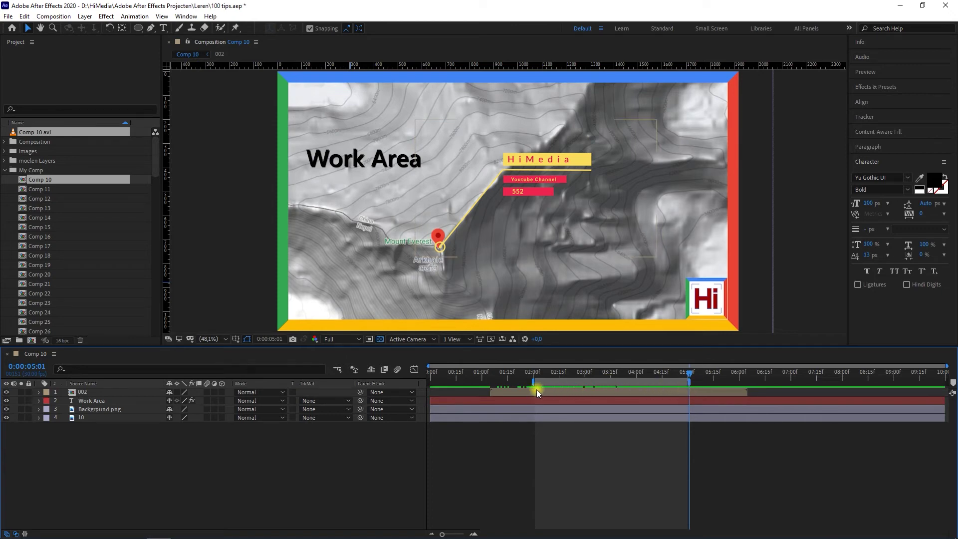
{"action": "right_click", "coordinate": [561, 383]}
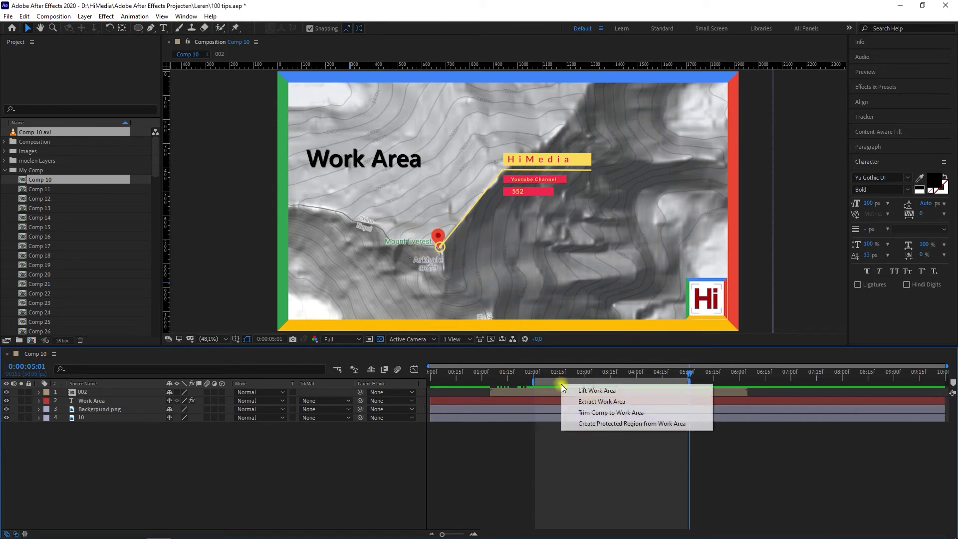
{"action": "left_click", "coordinate": [602, 403]}
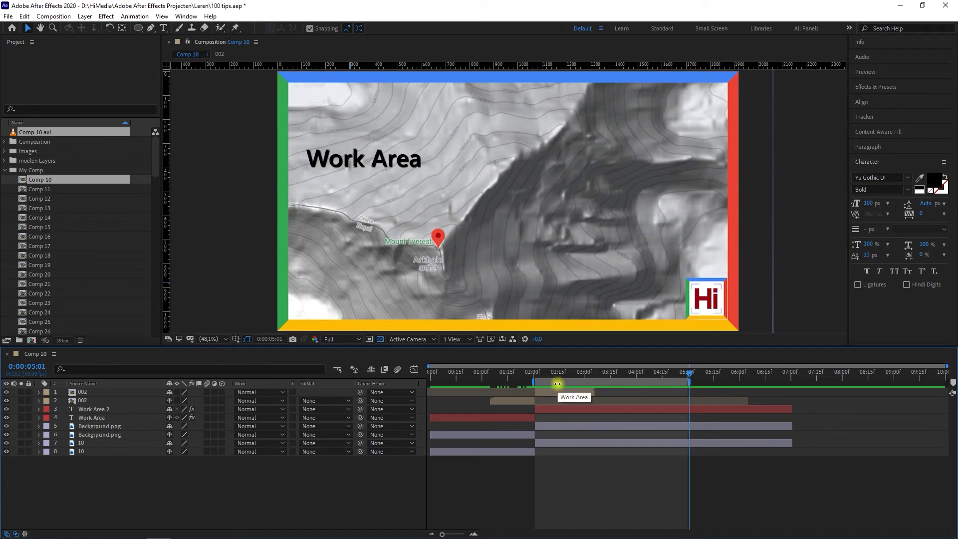
{"action": "right_click", "coordinate": [558, 384]}
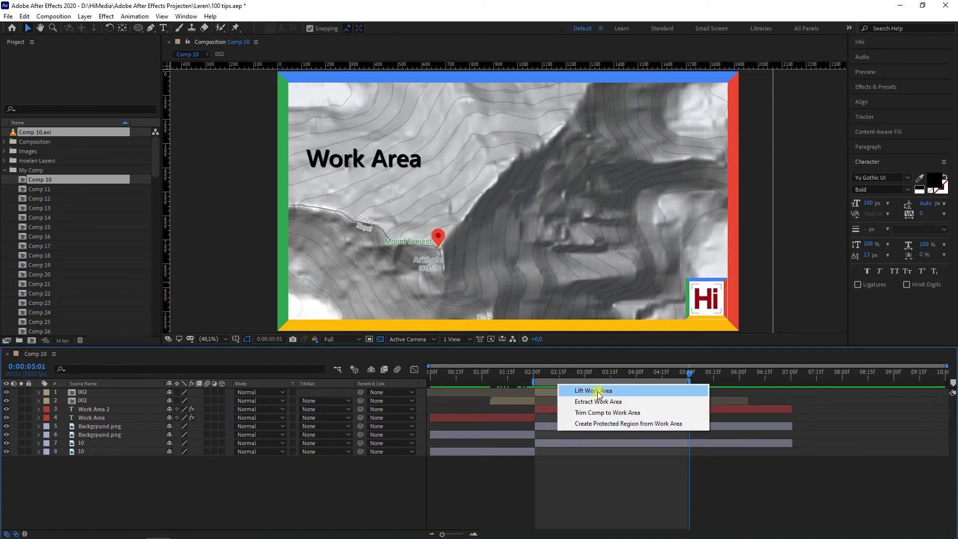
{"action": "left_click", "coordinate": [614, 356]}
{"action": "key", "text": "ctrl+z"}
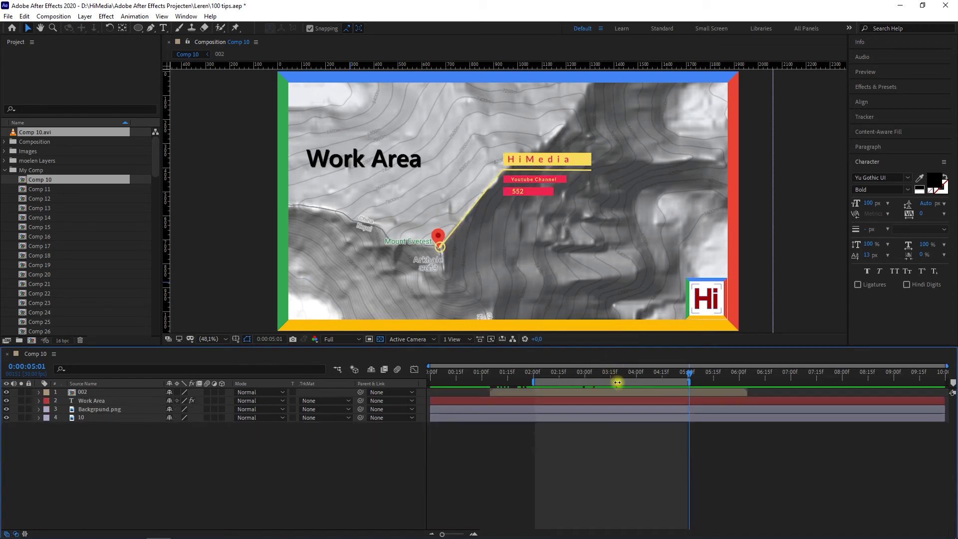
{"action": "right_click", "coordinate": [618, 383]}
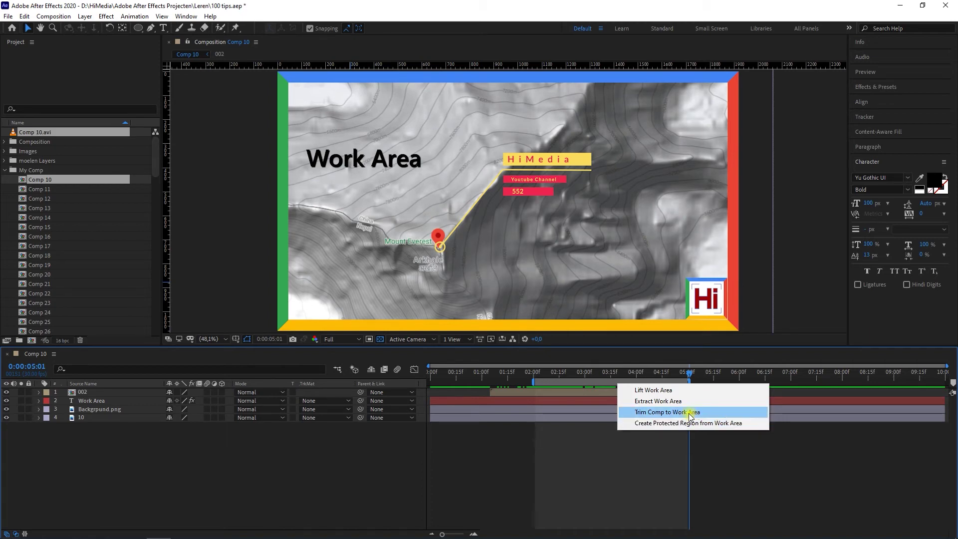
Step: Trim Comp 10 to its roughly 02:00f–05:00f work area, then undo the trim
{"action": "left_click", "coordinate": [573, 369]}
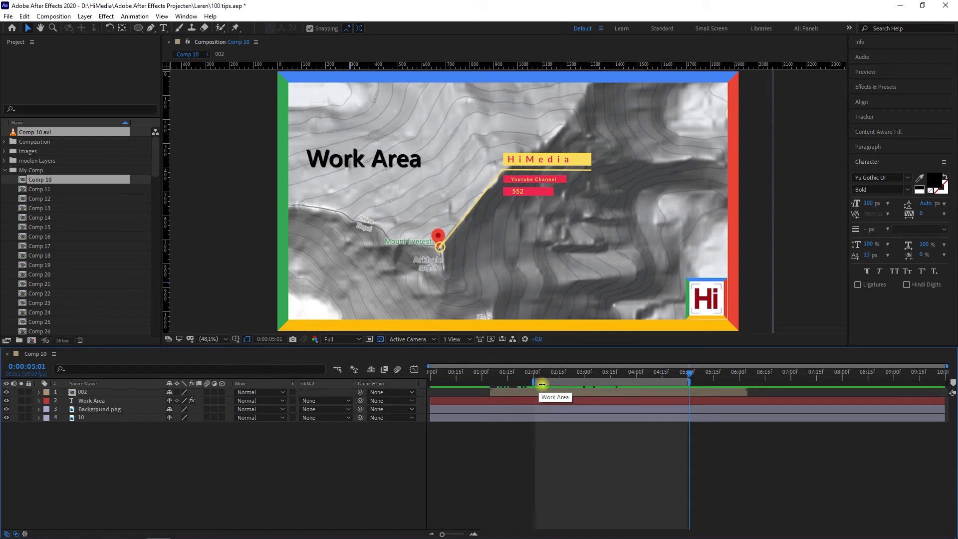
{"action": "right_click", "coordinate": [550, 383]}
{"action": "left_click", "coordinate": [580, 412]}
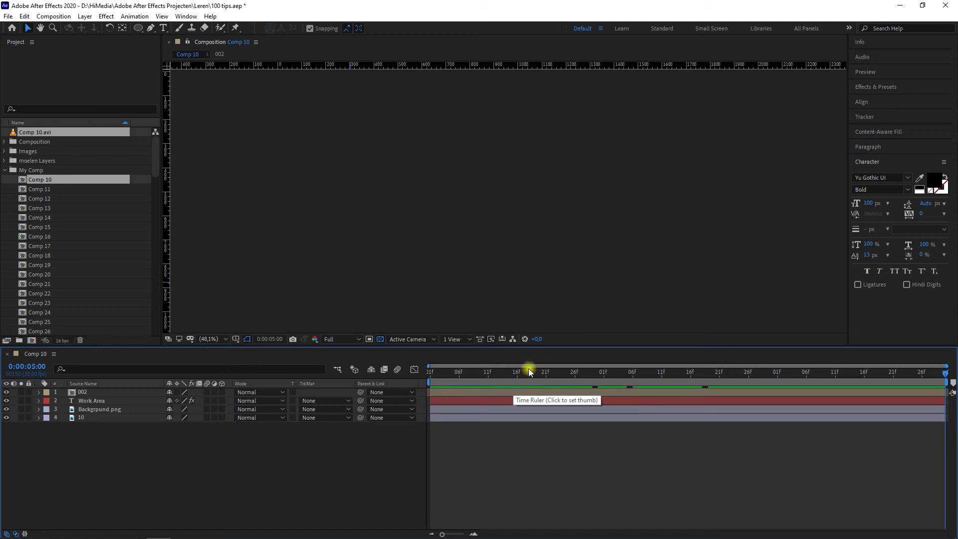
{"action": "key", "text": "ctrl+z"}
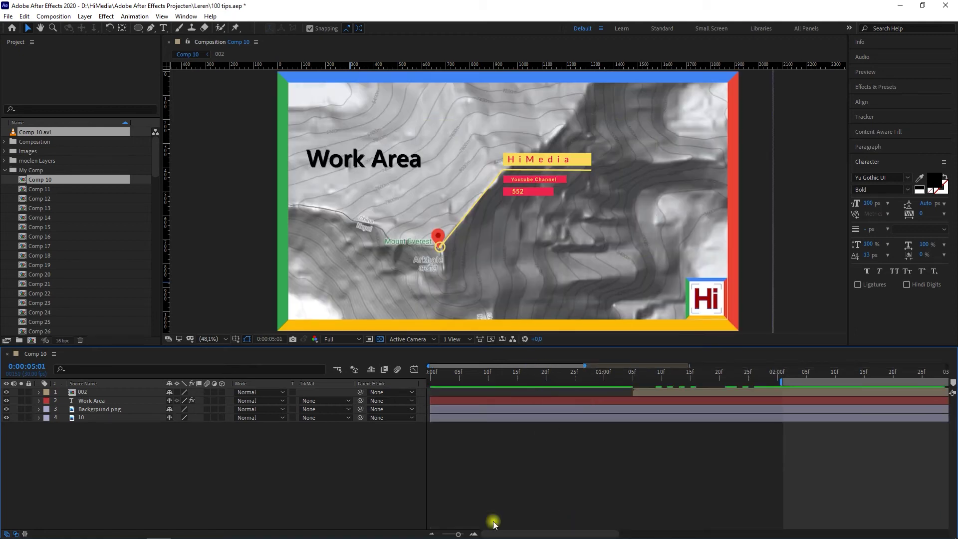
Step: Zoom out to all 10 seconds, make the 02:00f–05:00f work area a protected region, and slide the work area later
{"action": "left_click_drag", "start_coordinate": [459, 534], "coordinate": [441, 534]}
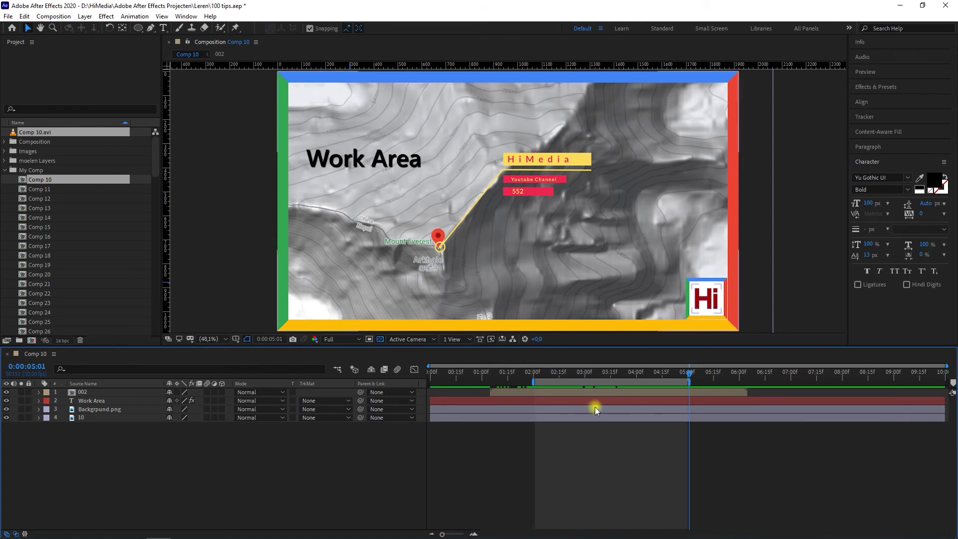
{"action": "right_click", "coordinate": [616, 383]}
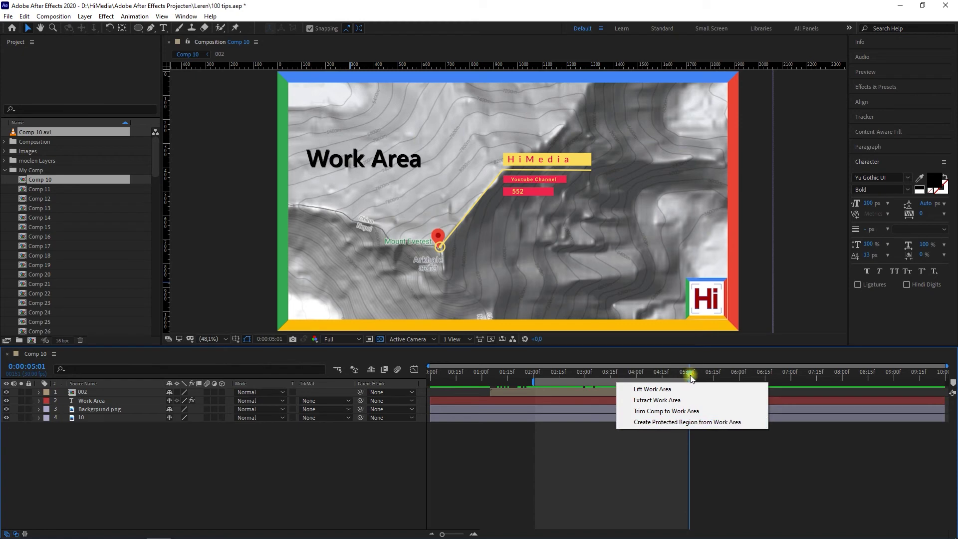
{"action": "left_click", "coordinate": [667, 423]}
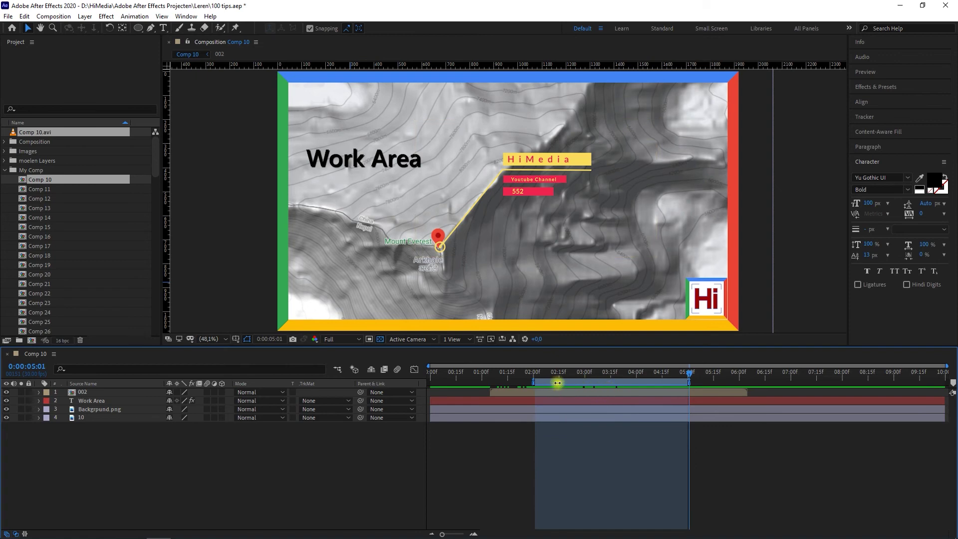
{"action": "left_click_drag", "start_coordinate": [574, 383], "coordinate": [754, 381]}
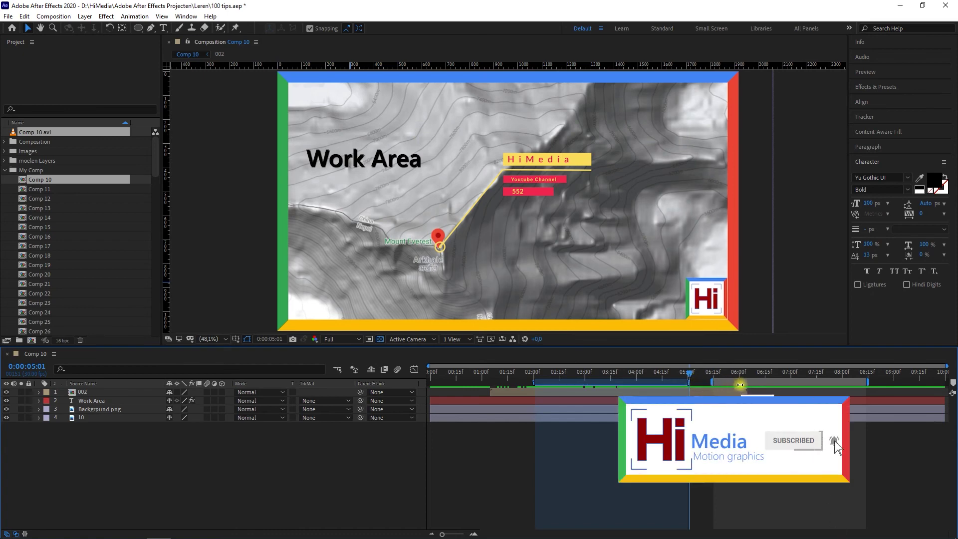
Step: Nudge the protected region later, shorten it to about 02:15f–04:00f, and set the time to 2 seconds
{"action": "left_click", "coordinate": [731, 391]}
{"action": "left_click", "coordinate": [590, 385]}
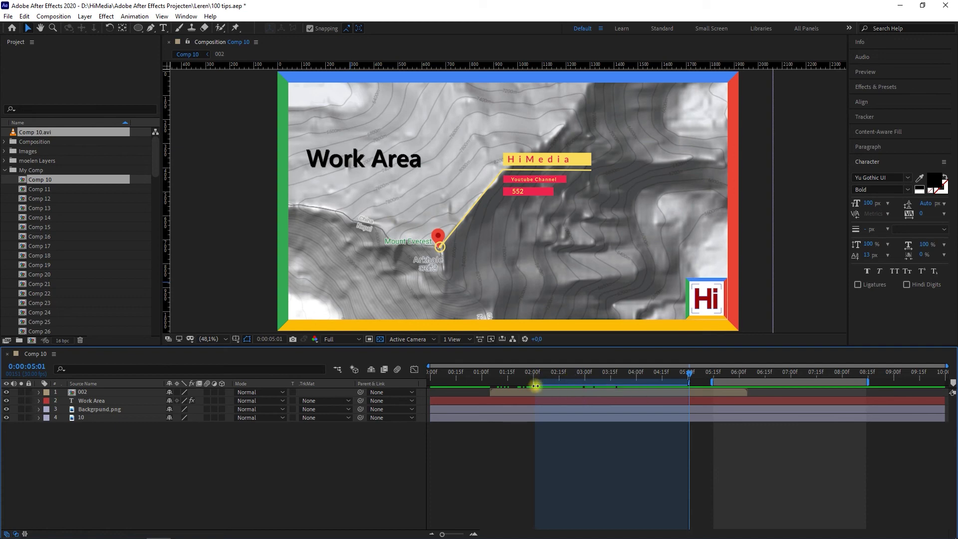
{"action": "left_click_drag", "start_coordinate": [536, 385], "coordinate": [546, 385]}
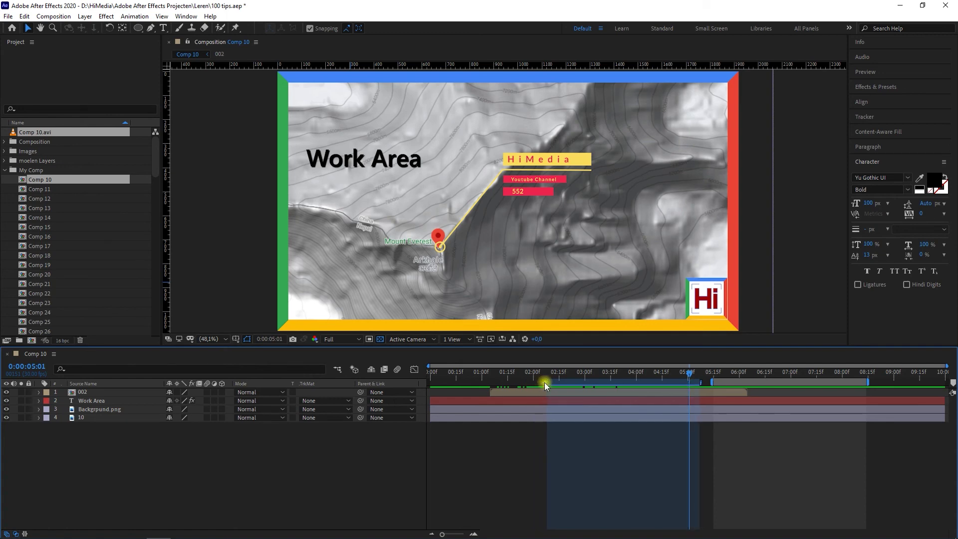
{"action": "mouse_move", "coordinate": [701, 382]}
{"action": "left_mouse_down"}
{"action": "mouse_move", "coordinate": [624, 382]}
{"action": "mouse_move", "coordinate": [658, 380]}
{"action": "mouse_move", "coordinate": [643, 381]}
{"action": "left_mouse_up"}
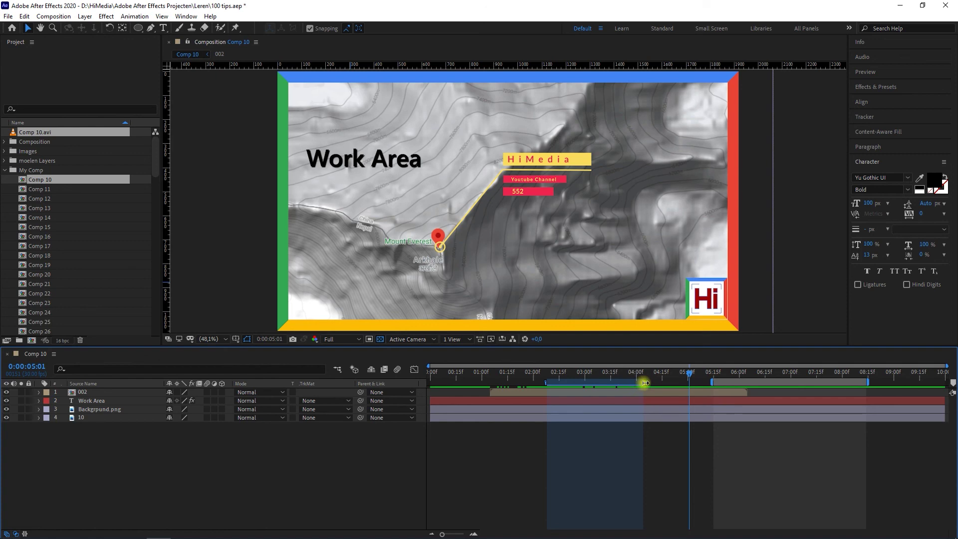
{"action": "right_click", "coordinate": [644, 383]}
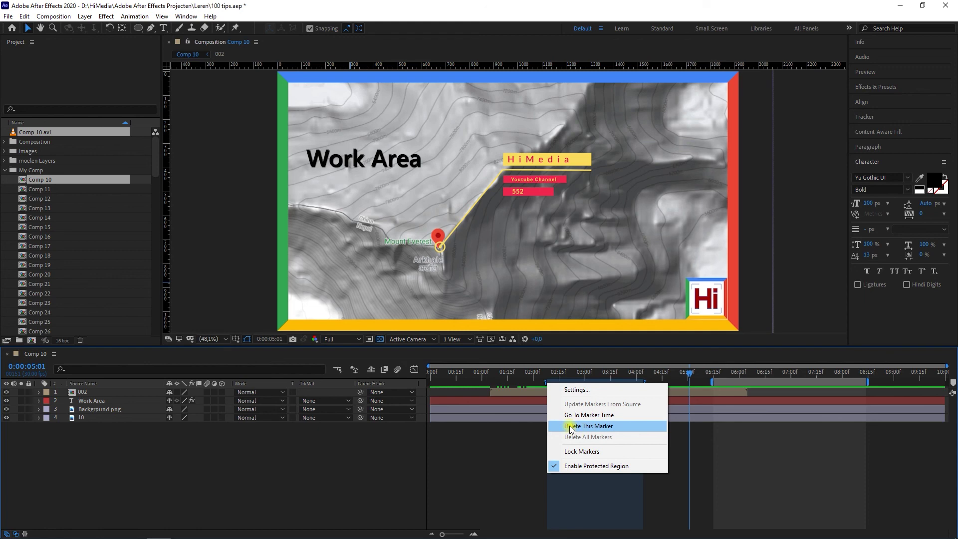
{"action": "left_click", "coordinate": [534, 386]}
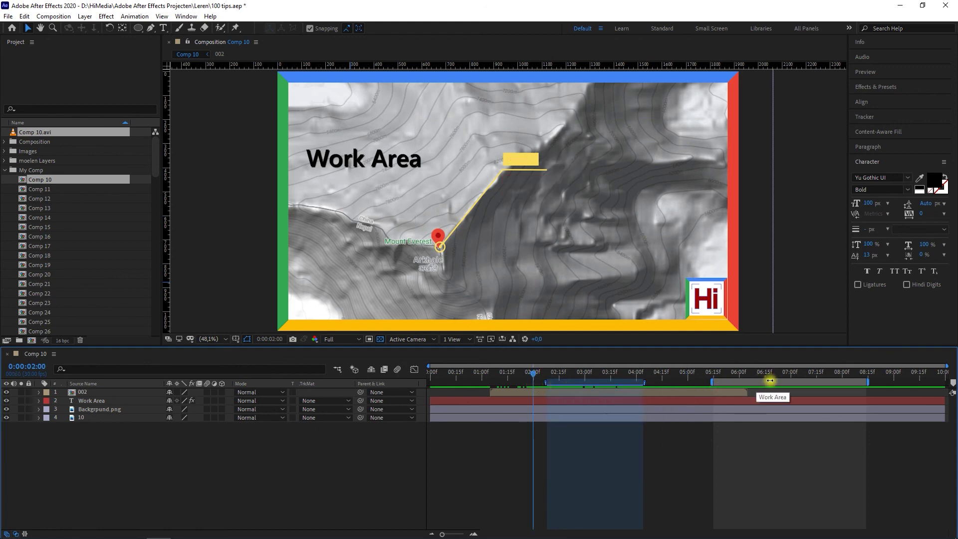
Step: Move the work area back over the protected region, spanning about 01:20f–04:15f
{"action": "left_click_drag", "start_coordinate": [774, 381], "coordinate": [582, 386]}
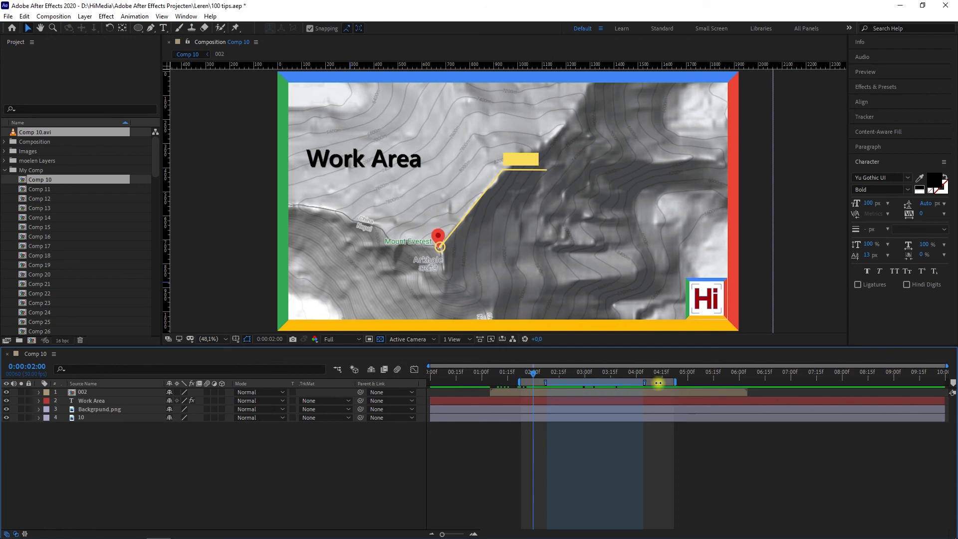
{"action": "left_click_drag", "start_coordinate": [644, 383], "coordinate": [675, 382]}
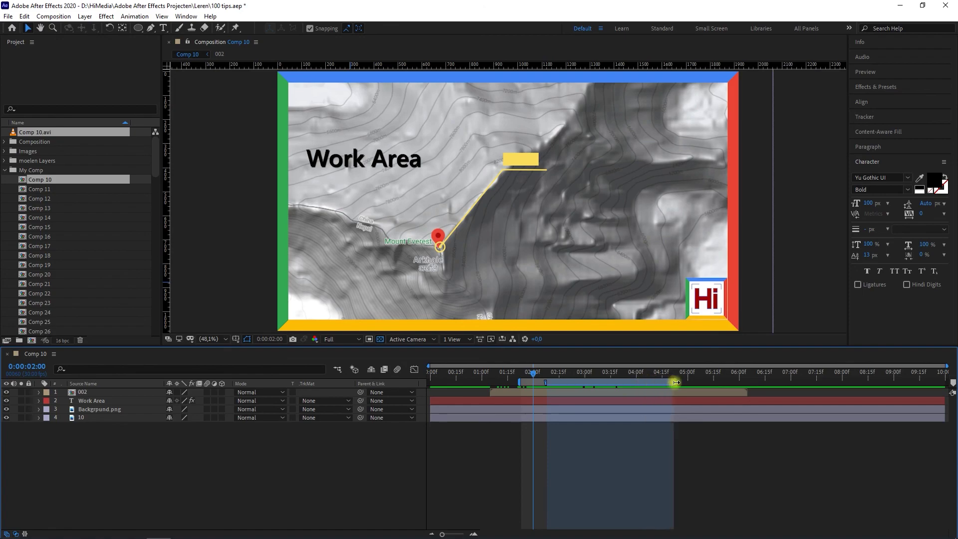